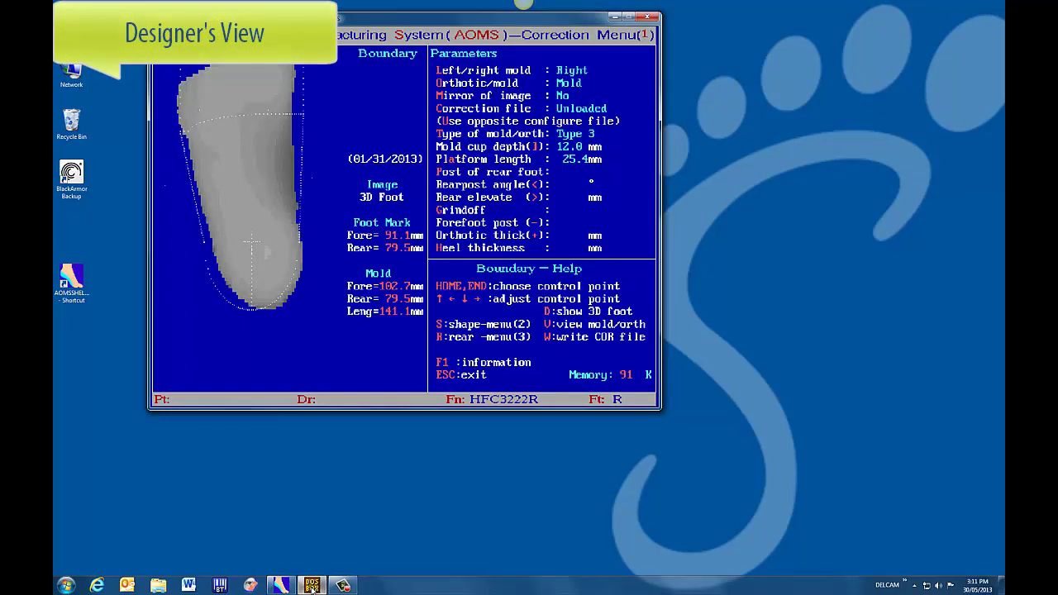
# Nudge the mold outline's sides, rear width and heel line with the arrow keys.
pyautogui.press('Up')
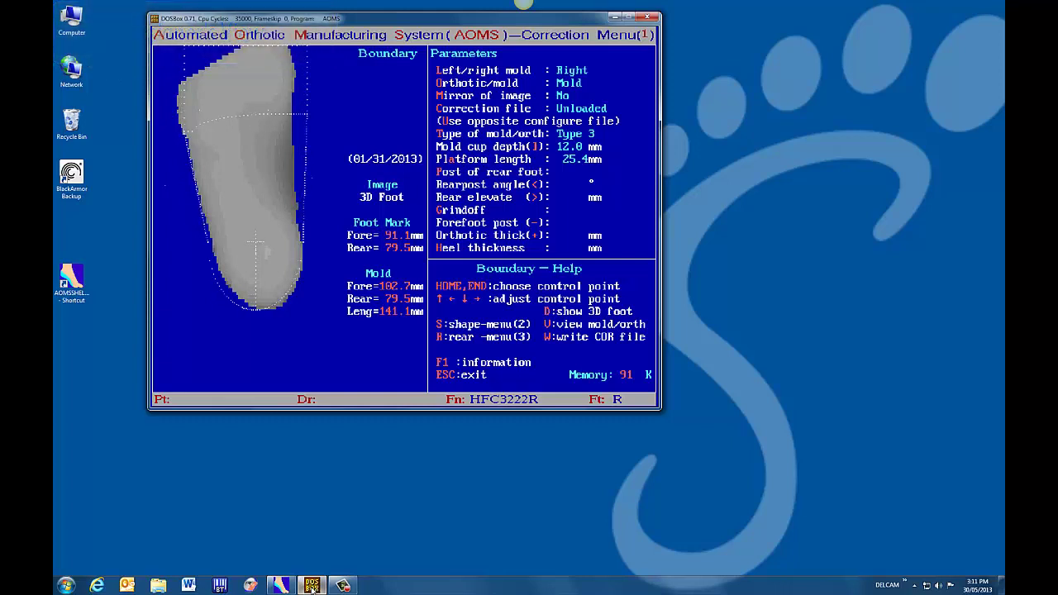
pyautogui.press('Up')
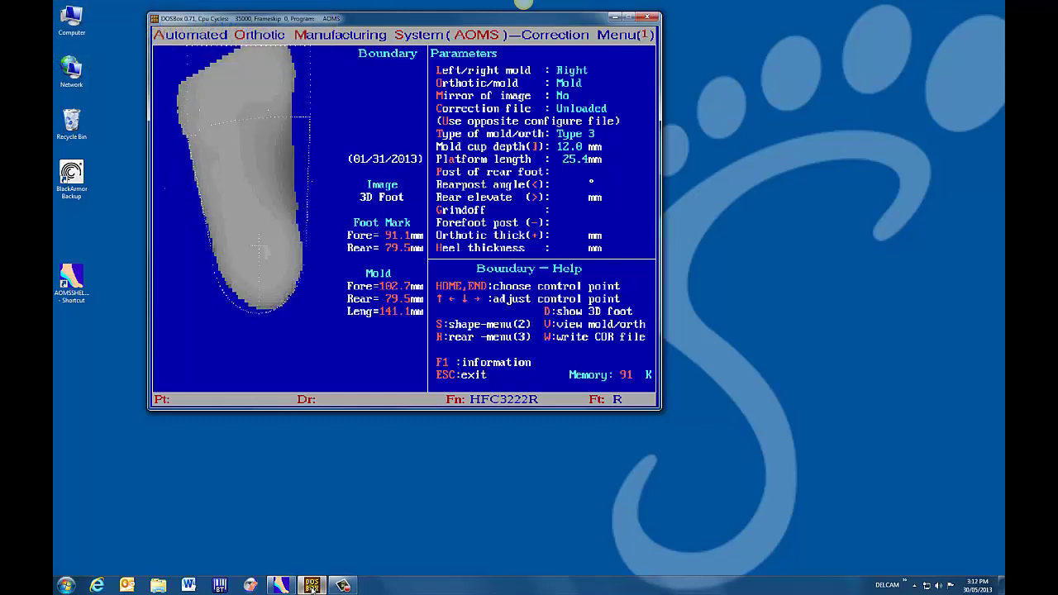
pyautogui.press('Up')
pyautogui.press('Down')
pyautogui.press('Down')
pyautogui.press('Up')
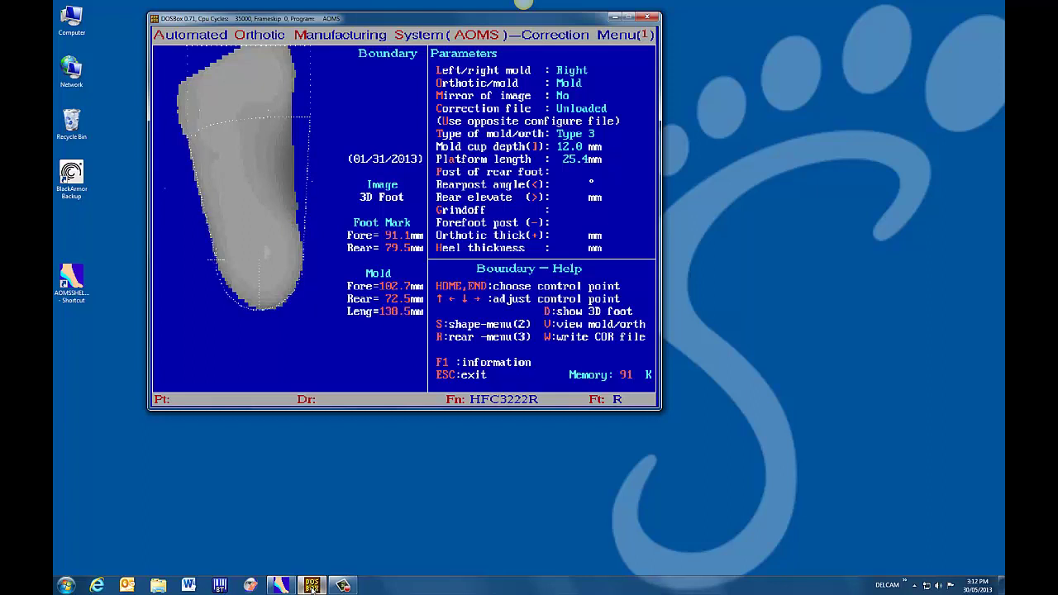
pyautogui.press('Down')
# Adjust the forefoot width and toe line, then pull the heel's right edge inward to Rear 65.6 mm.
pyautogui.press('Left')
pyautogui.press('Up')
pyautogui.press('Up')
pyautogui.press('Up')
pyautogui.press('Right')
pyautogui.press('Right')
pyautogui.press('Right')
pyautogui.press('End')
pyautogui.press('End')
pyautogui.press('End')
pyautogui.press('Right')
pyautogui.press('Left')
pyautogui.press('Left')
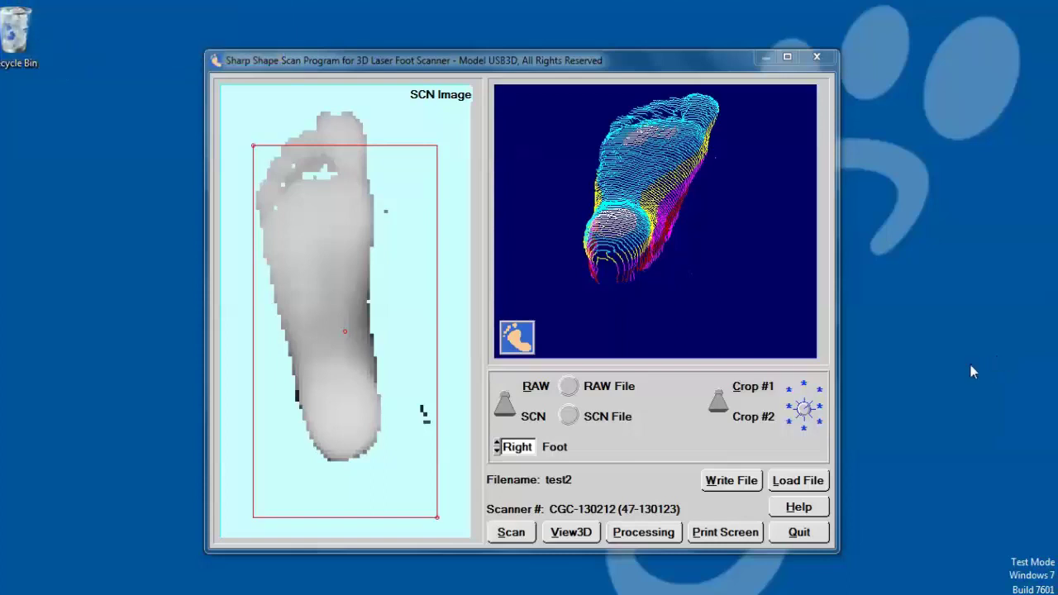
# Move the red crop rectangle up and left so it encloses the whole test2 right foot.
pyautogui.moveTo(344, 331); pyautogui.dragTo(328, 287)
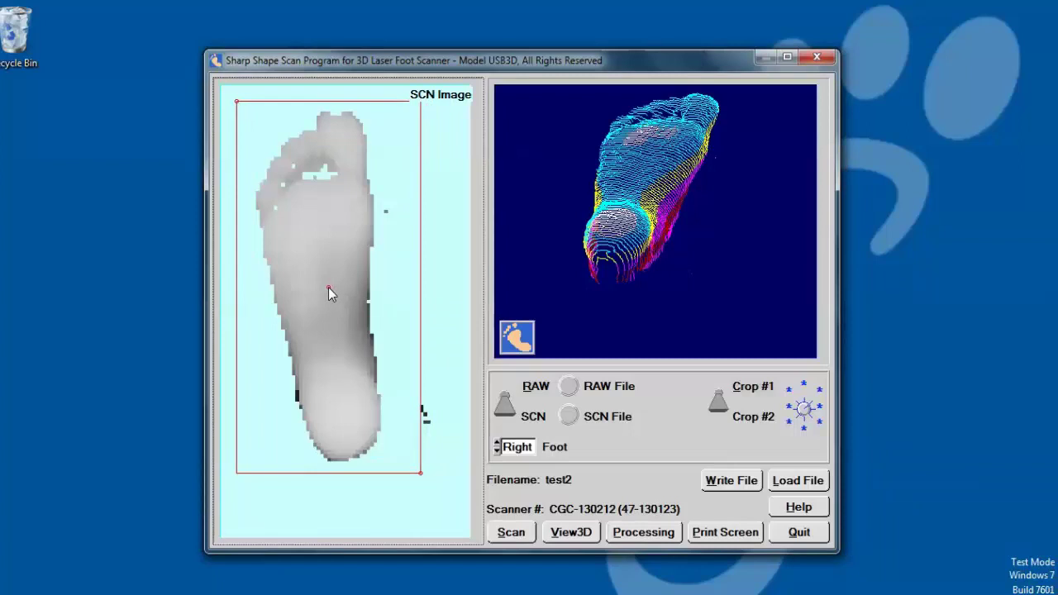
# Start Yaw rotation from Processing, showing Original and Rotated foot views at yaw 0.0.
pyautogui.click(645, 536)
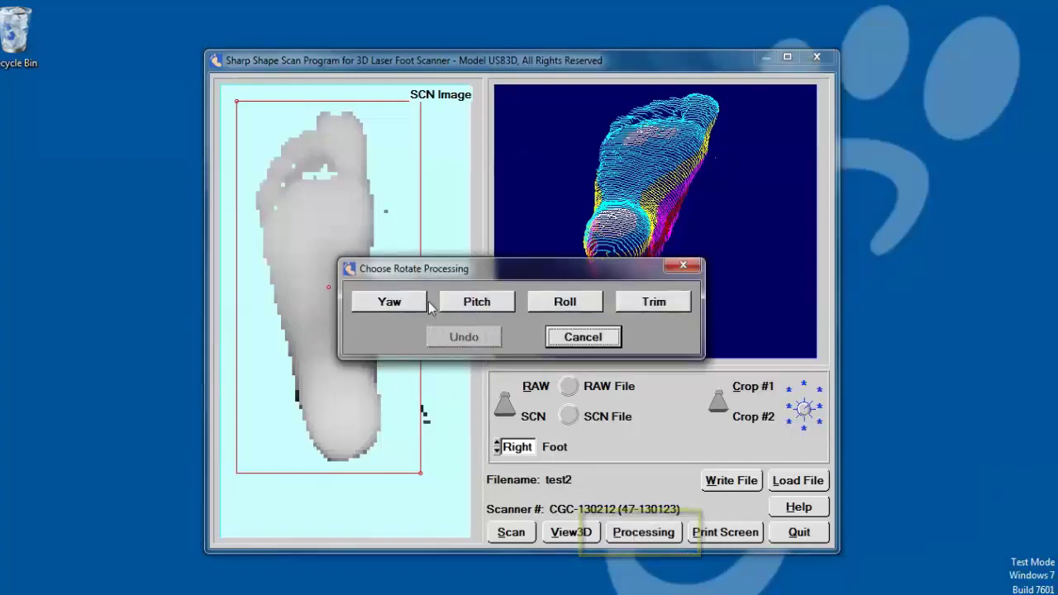
pyautogui.click(414, 303)
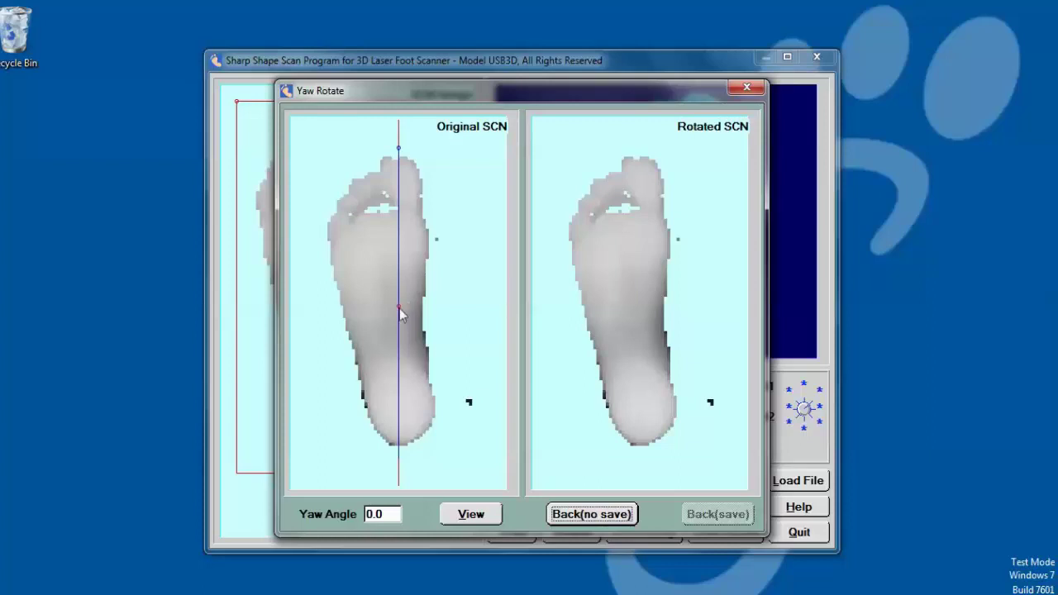
# Lay the blue yaw line along the foot's long axis, giving a yaw angle of -7.4.
pyautogui.moveTo(400, 304); pyautogui.dragTo(388, 333)
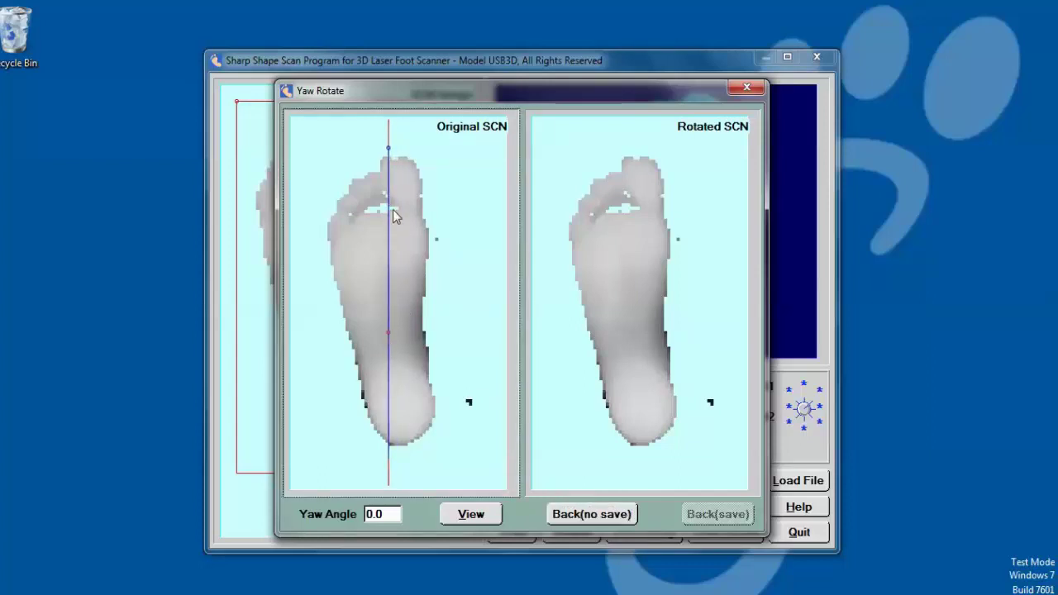
pyautogui.moveTo(389, 149)
pyautogui.mouseDown()
pyautogui.moveTo(364, 149)
pyautogui.moveTo(366, 163)
pyautogui.mouseUp()
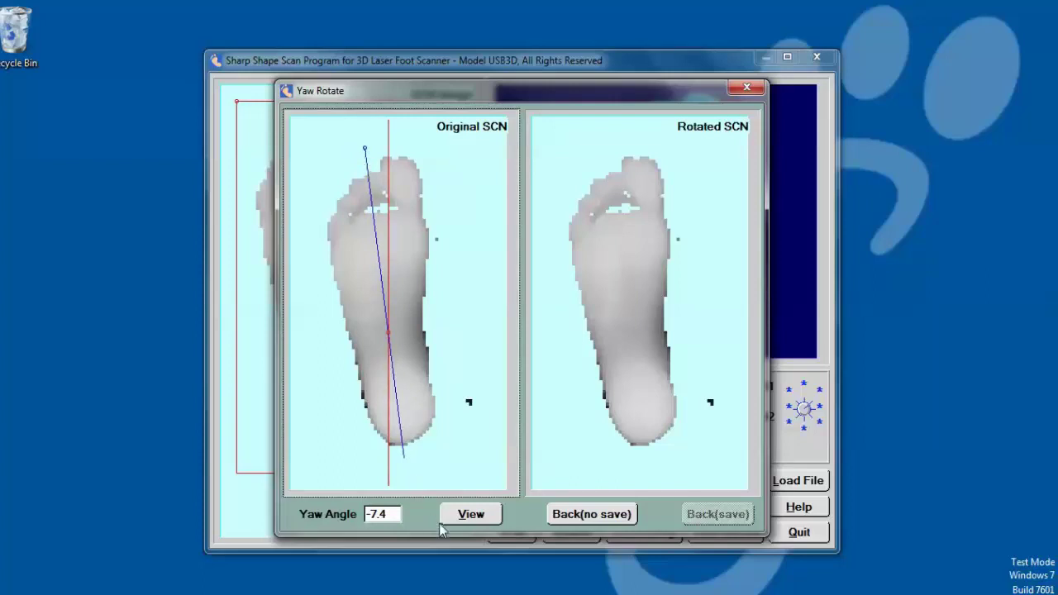
pyautogui.click(475, 515)
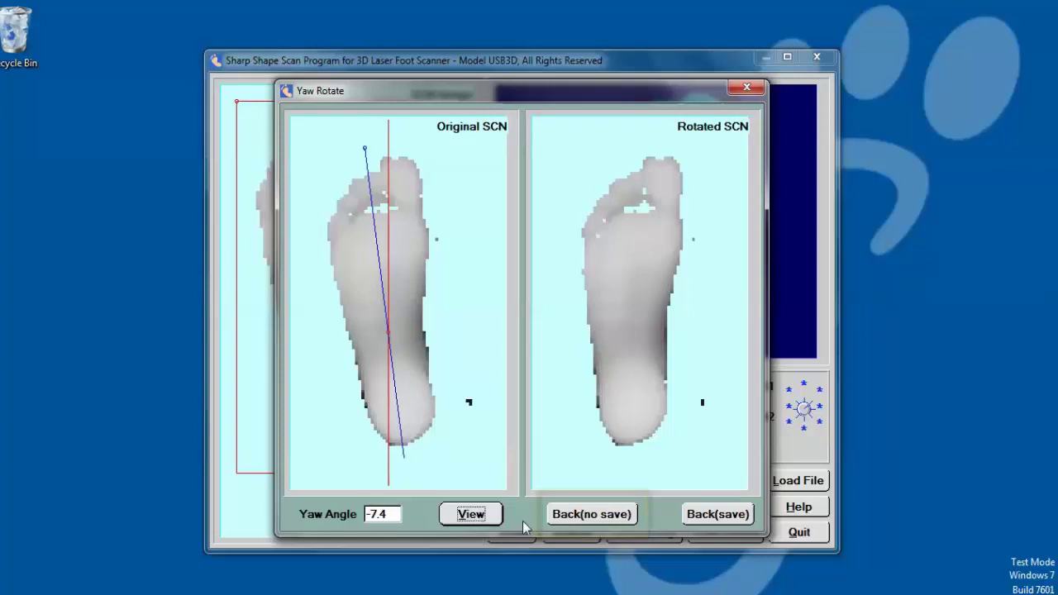
# Keep the rotation, tighten the crop corner, write the SCN file, and check RAW before returning to SCN.
pyautogui.click(709, 515)
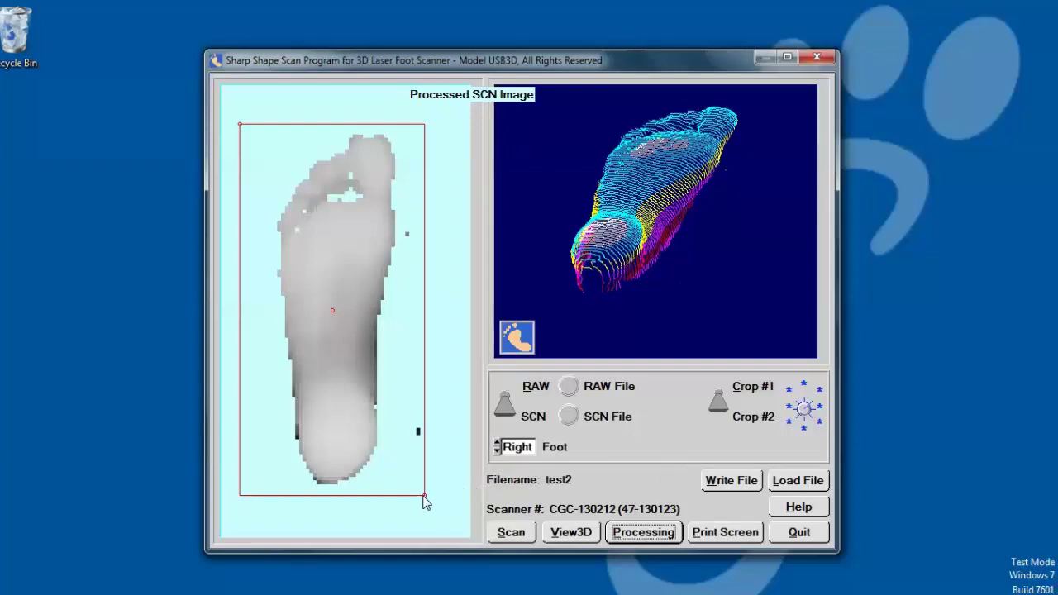
pyautogui.moveTo(425, 495); pyautogui.dragTo(402, 488)
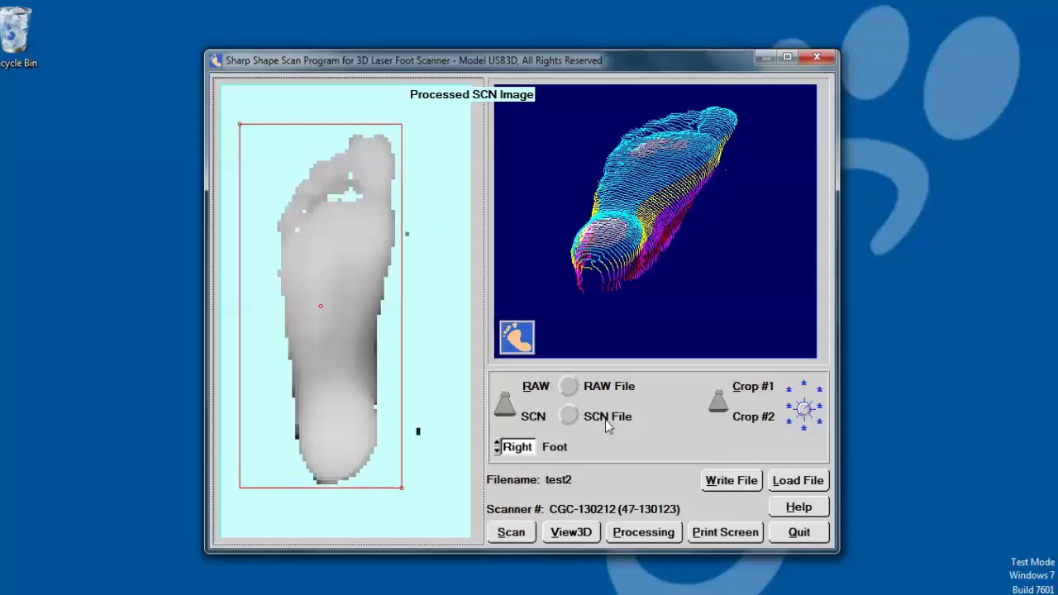
pyautogui.click(744, 483)
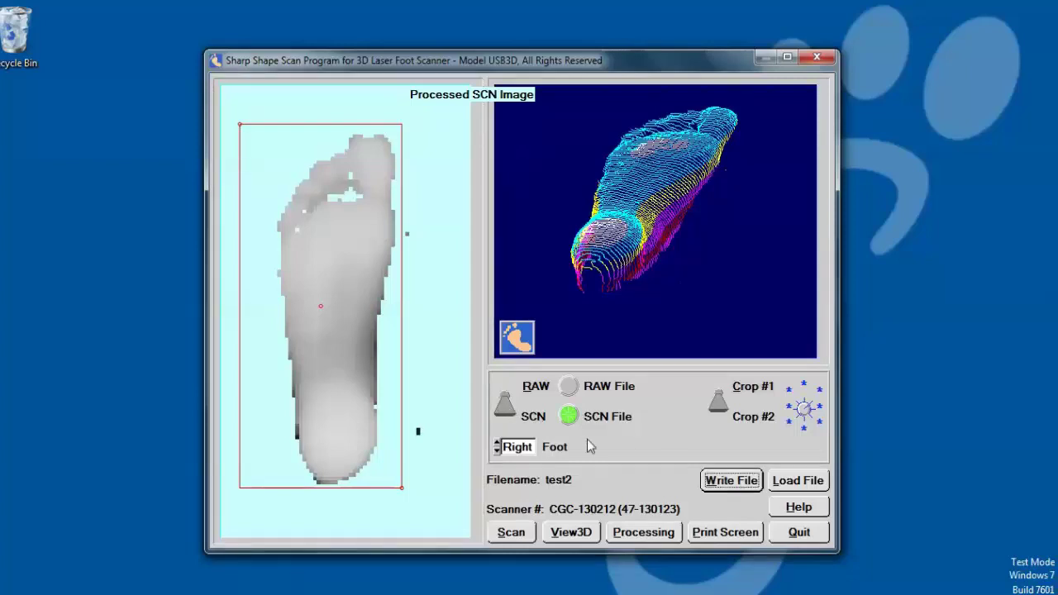
pyautogui.click(506, 408)
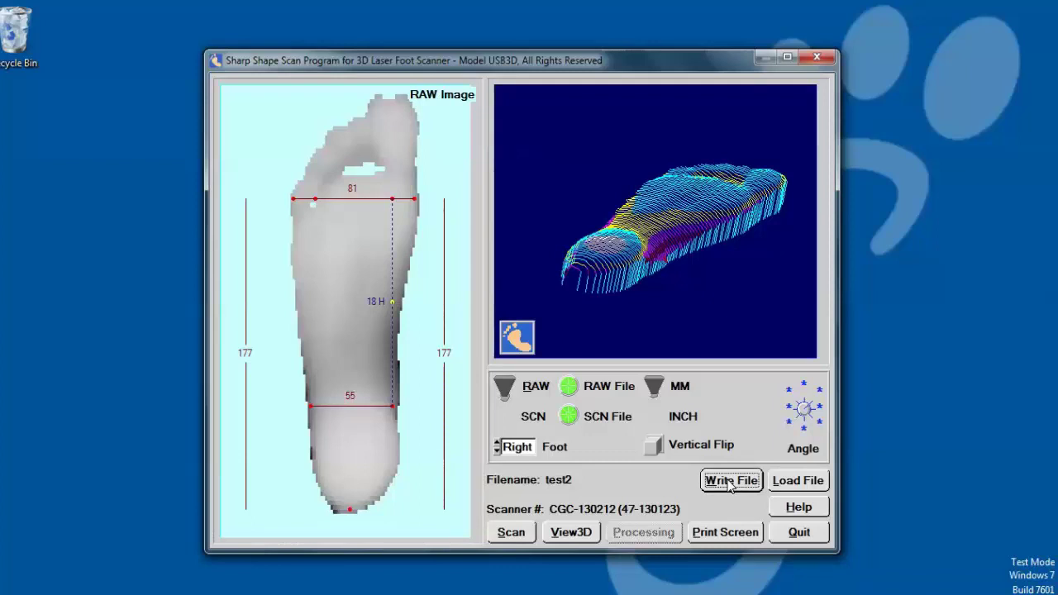
pyautogui.click(508, 389)
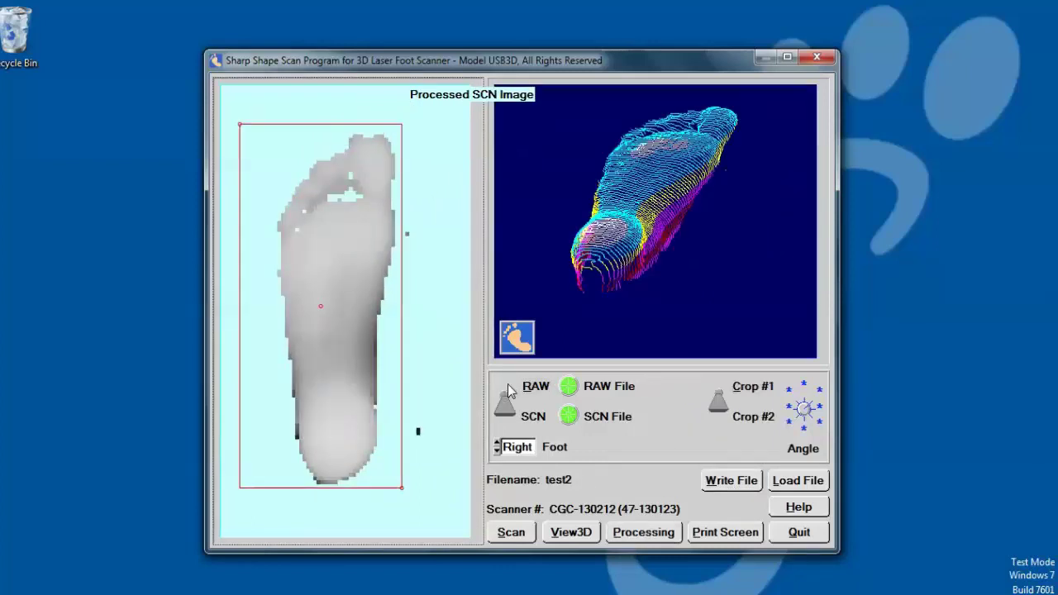